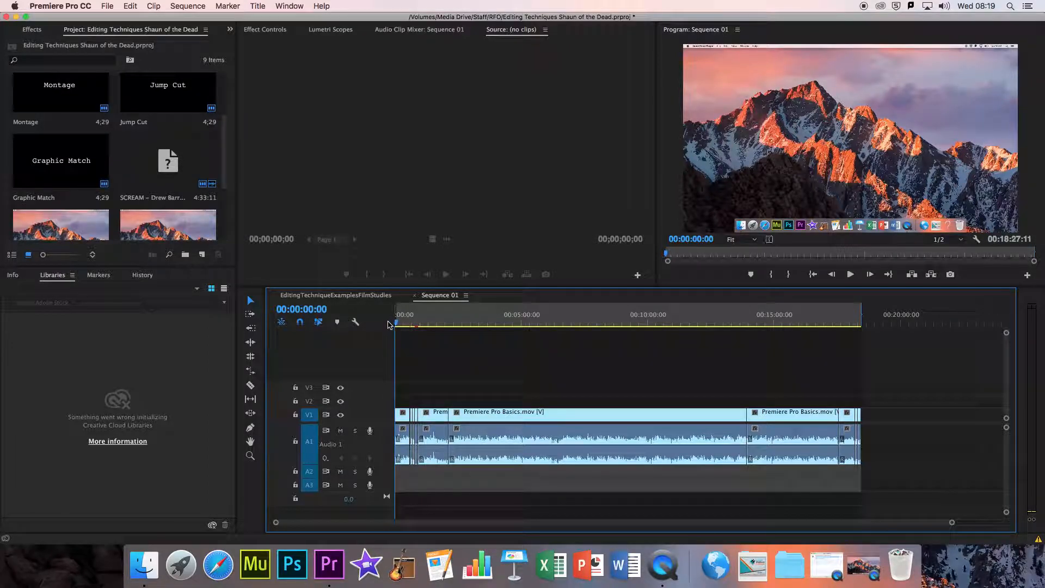
# Step: Mark the export range of Sequence 01 so it ends exactly at the end of the last clip, at 00:18:27:09
pyautogui.moveTo(708, 319); pyautogui.dragTo(862, 326)
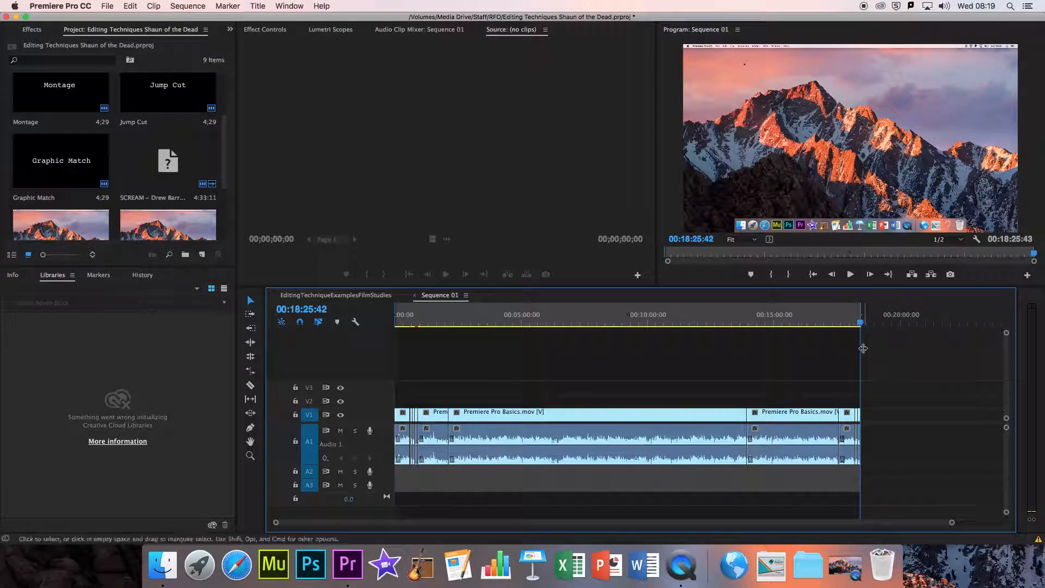
pyautogui.moveTo(953, 523); pyautogui.dragTo(644, 522)
pyautogui.moveTo(706, 314); pyautogui.dragTo(811, 322)
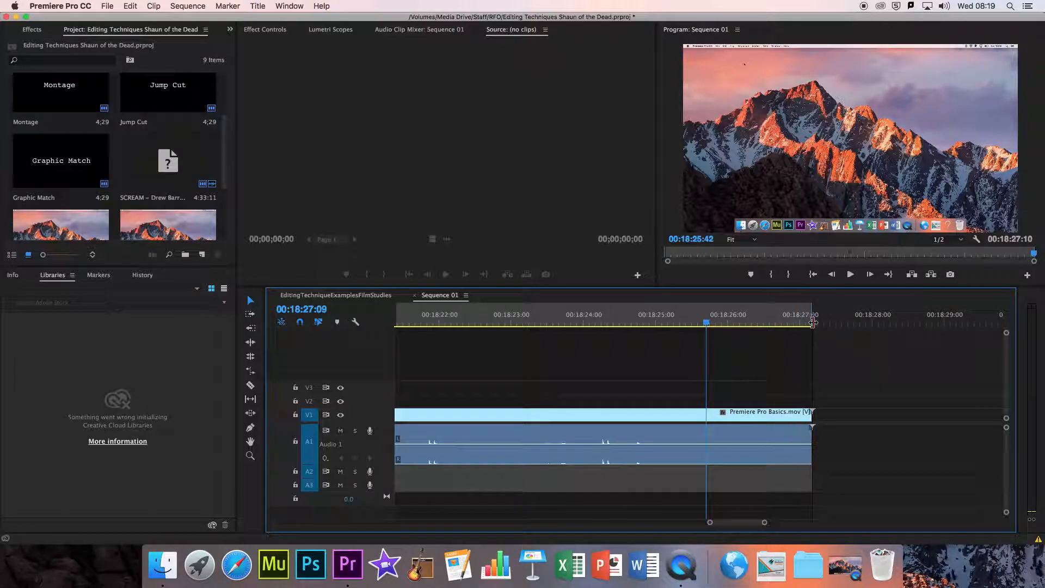
pyautogui.moveTo(813, 322); pyautogui.dragTo(842, 322)
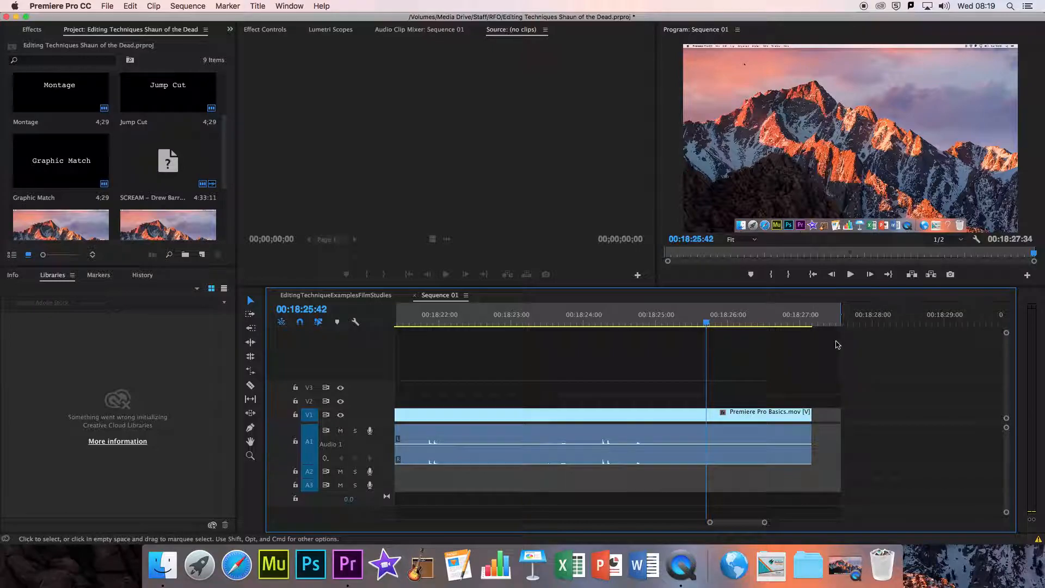
pyautogui.moveTo(841, 322); pyautogui.dragTo(816, 320)
pyautogui.moveTo(764, 522); pyautogui.dragTo(915, 515)
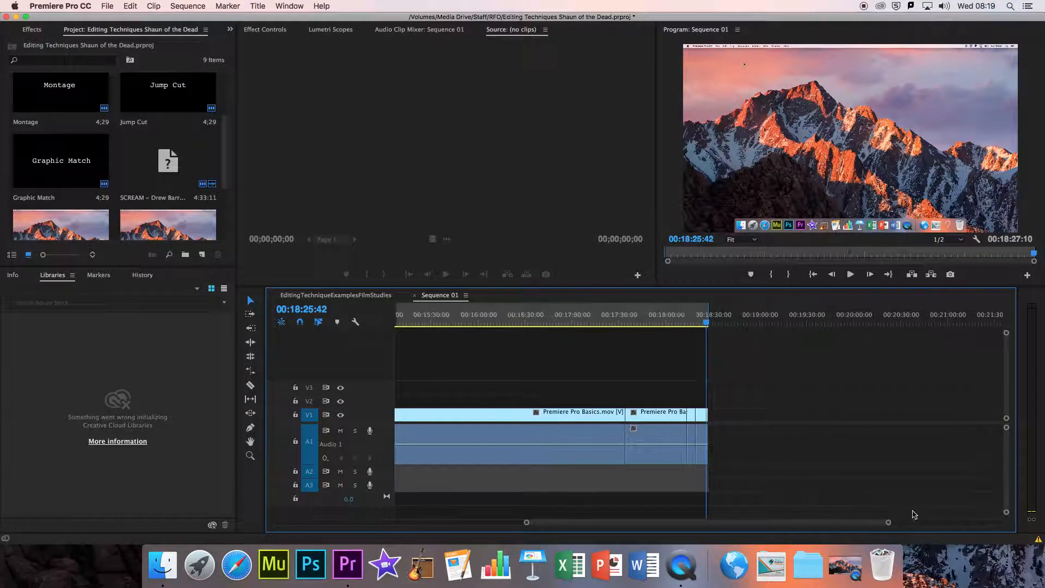
# Step: Open the media export settings for the sequence and choose the H.264 format with the HD 1080p 25 preset
pyautogui.click(107, 6)
pyautogui.moveTo(215, 276)
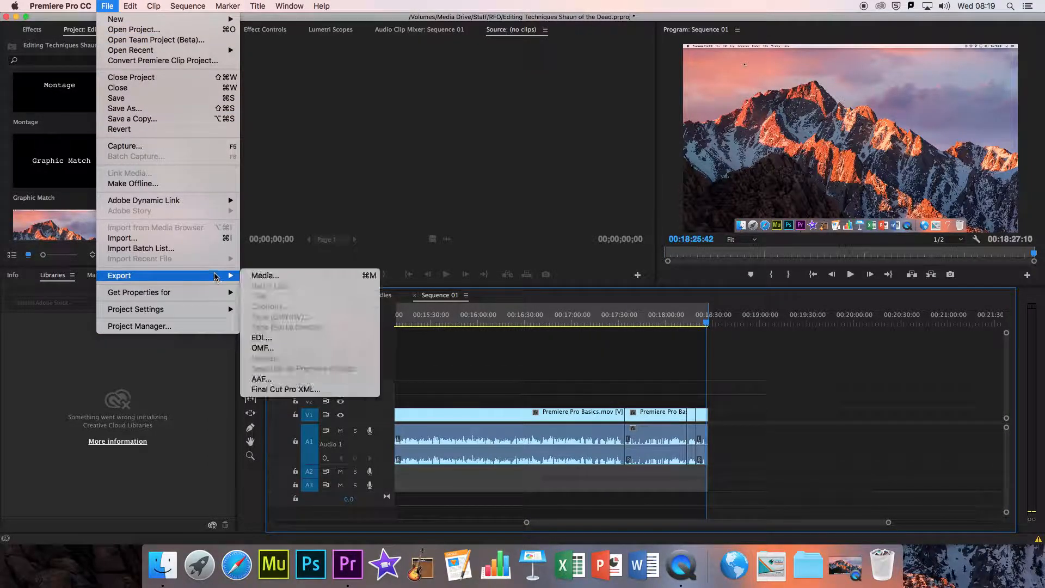
pyautogui.click(283, 277)
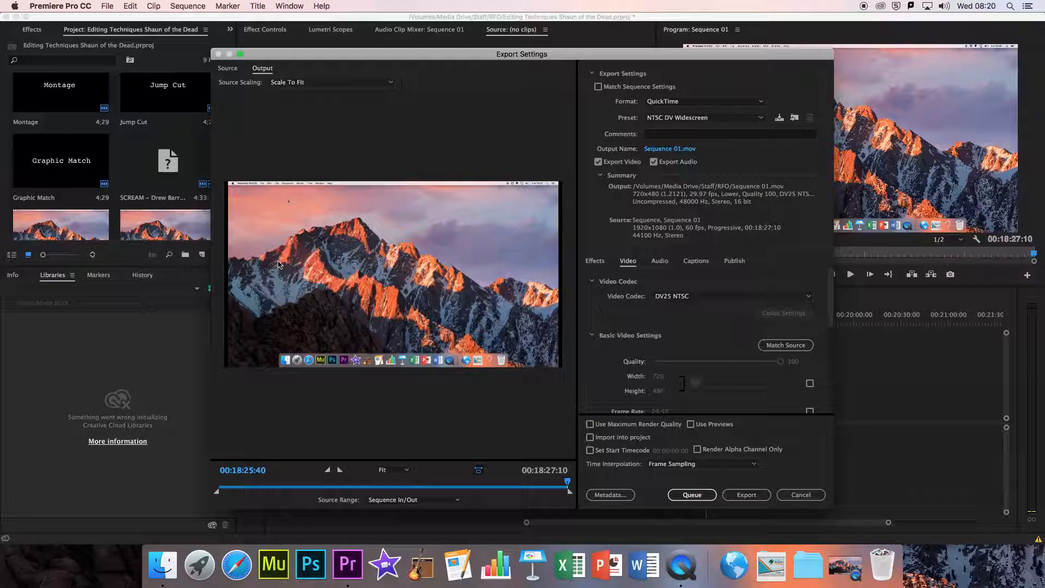
pyautogui.click(685, 104)
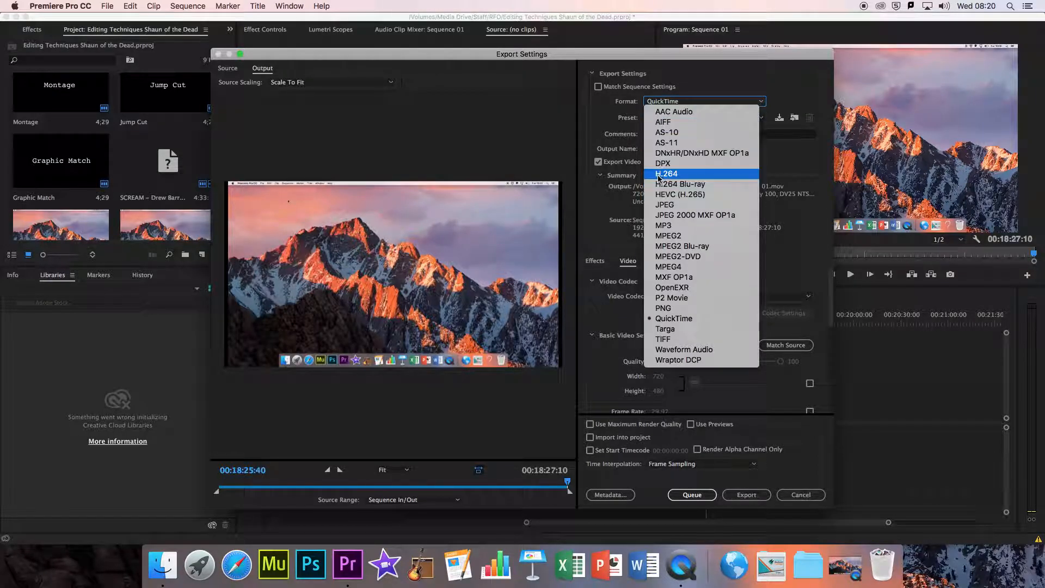
pyautogui.click(682, 175)
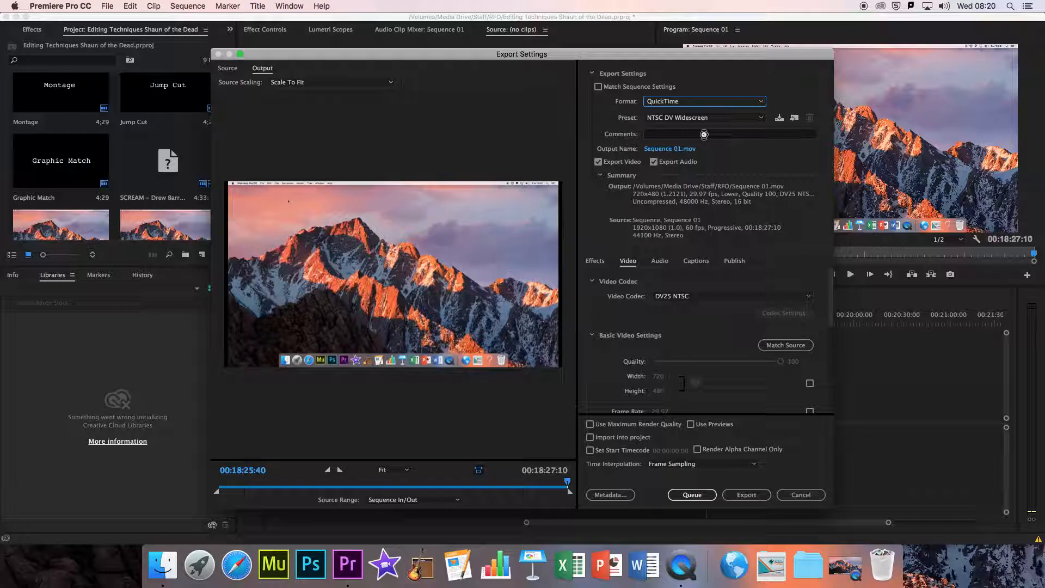
pyautogui.click(670, 121)
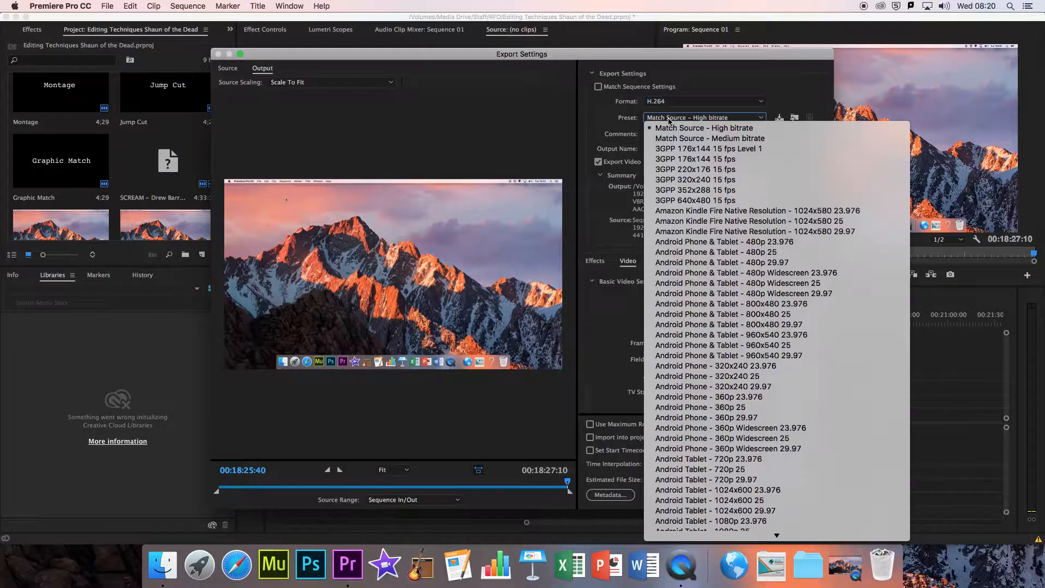
pyautogui.moveTo(779, 538)
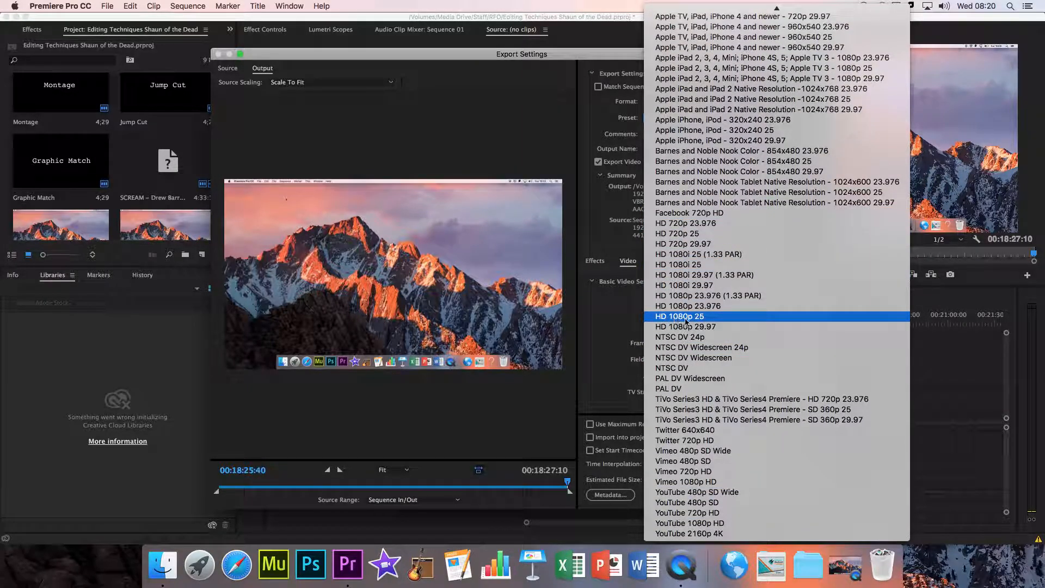
pyautogui.click(703, 319)
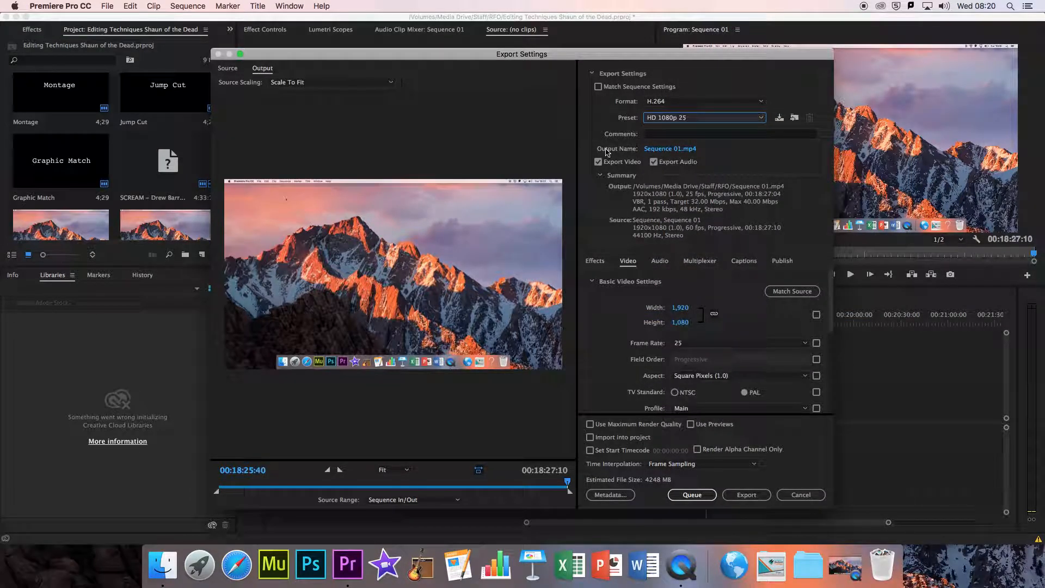
# Step: Name the output file Project Name and set its save location to the Group 7 folder under 2020, Film Studies, Shared
pyautogui.click(664, 153)
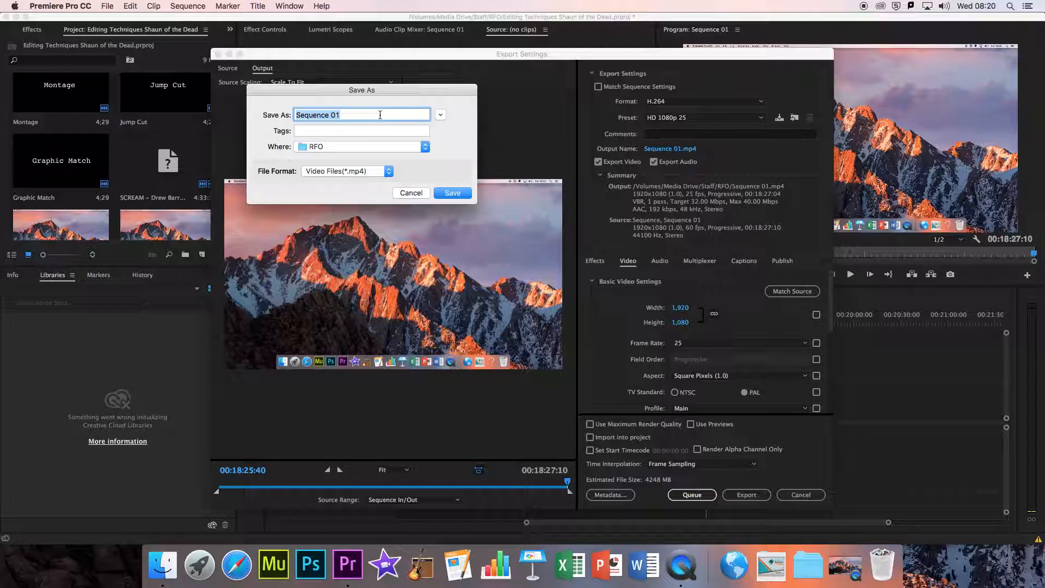
pyautogui.write('Project Name')
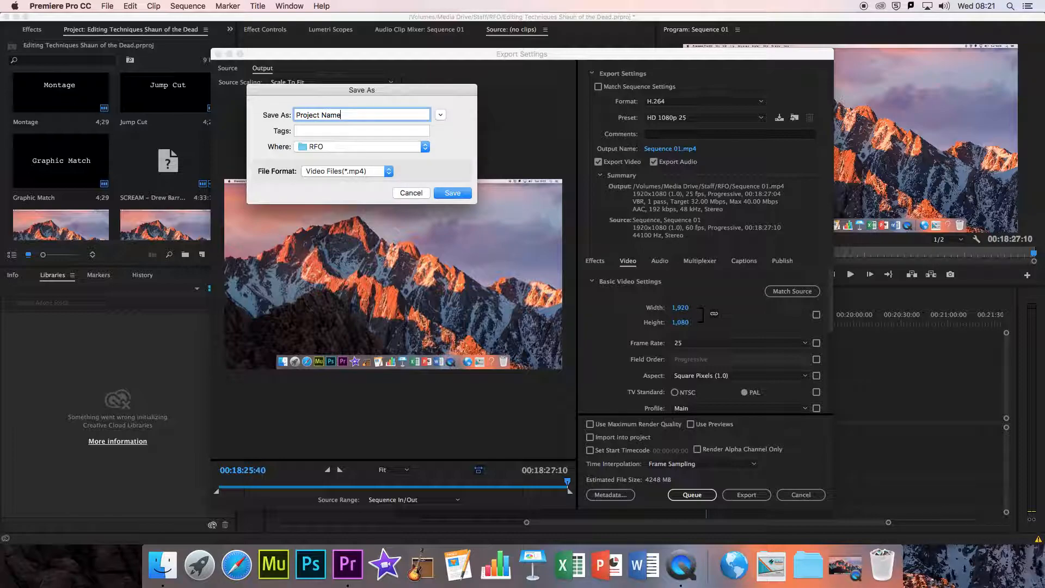
pyautogui.click(440, 116)
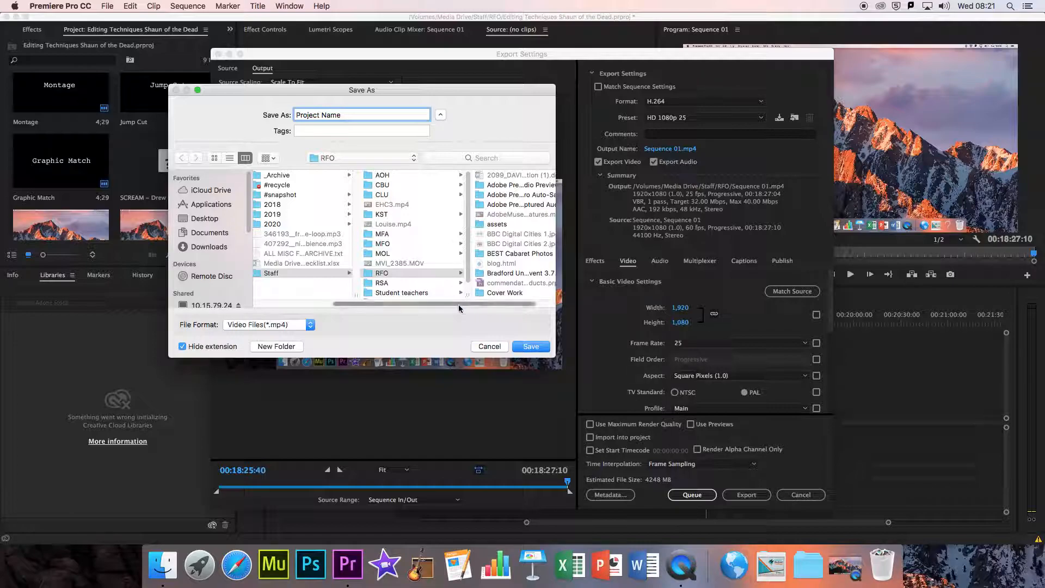
pyautogui.moveTo(459, 305); pyautogui.dragTo(506, 307)
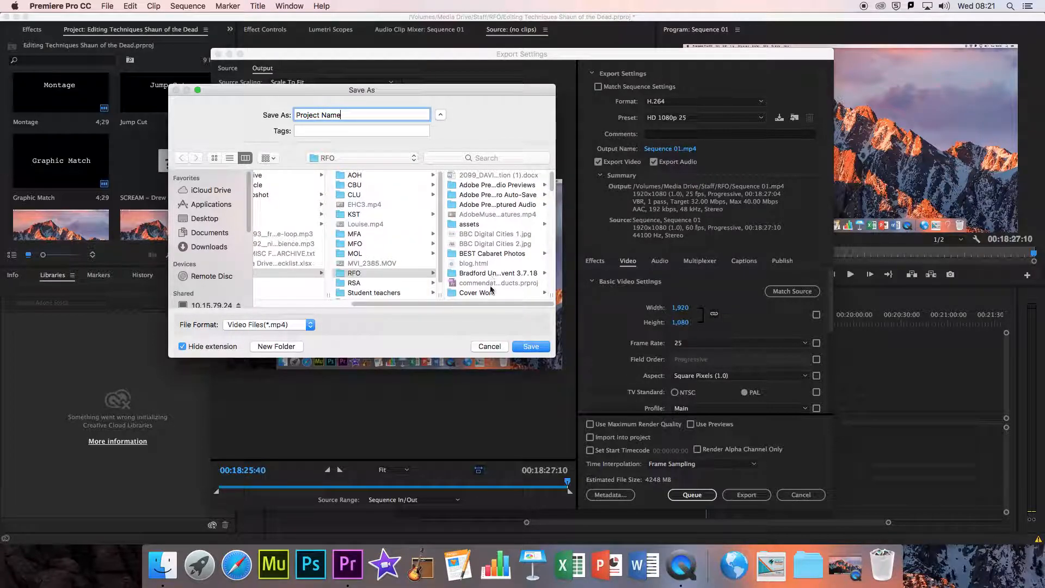
pyautogui.moveTo(491, 302); pyautogui.dragTo(420, 303)
pyautogui.click(348, 224)
pyautogui.click(451, 185)
pyautogui.click(490, 186)
pyautogui.click(482, 234)
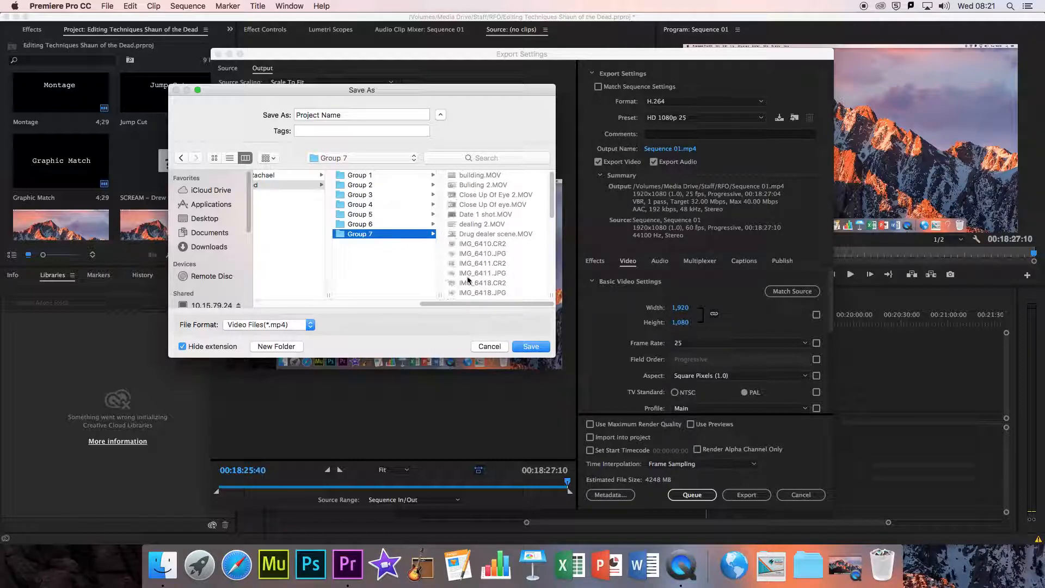
pyautogui.moveTo(467, 303); pyautogui.dragTo(509, 316)
pyautogui.click(532, 347)
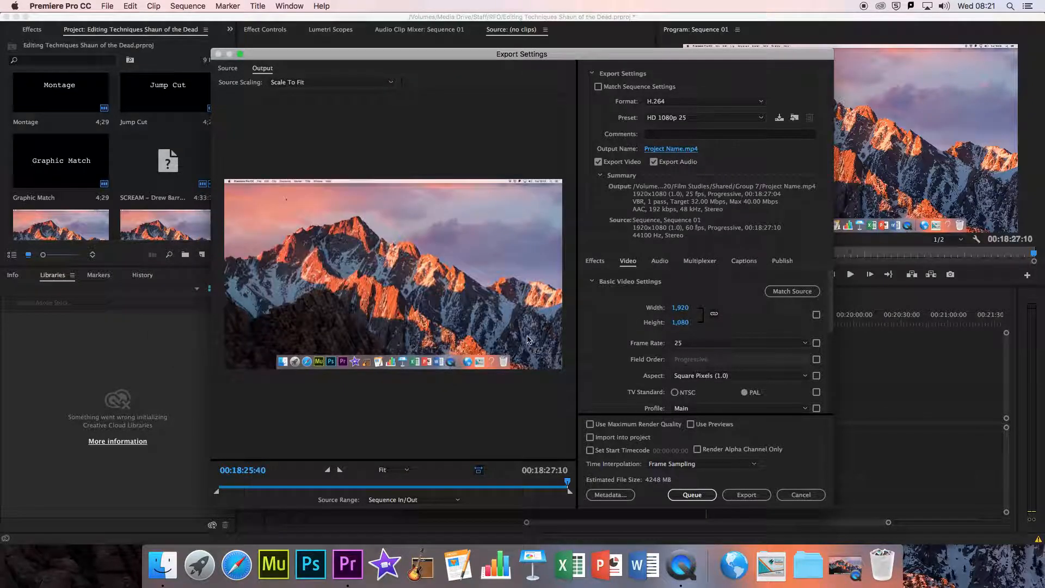
# Step: Start exporting the full sequence, cancel the encoding and close the export settings
pyautogui.click(745, 497)
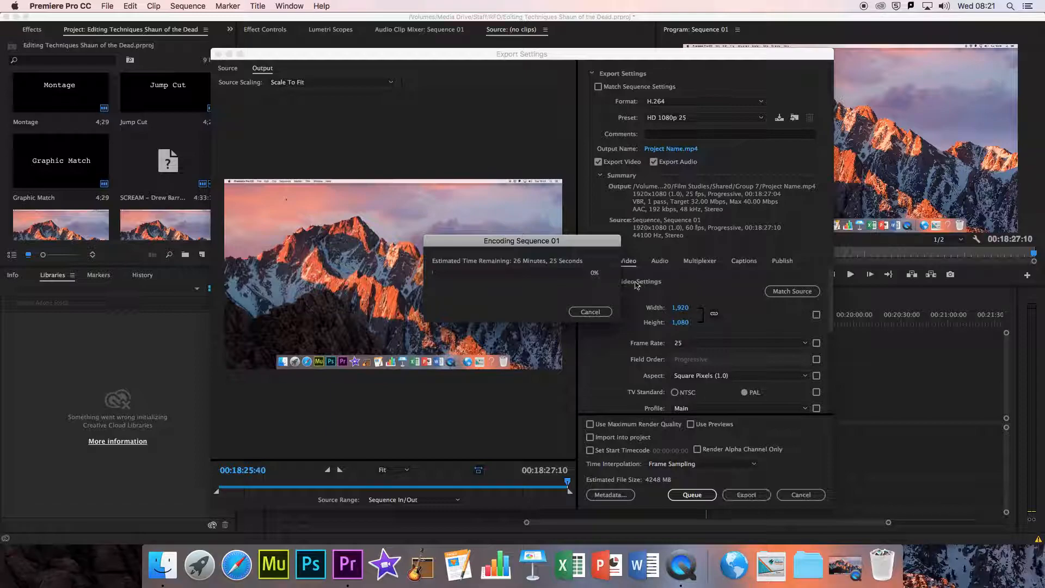
pyautogui.click(592, 312)
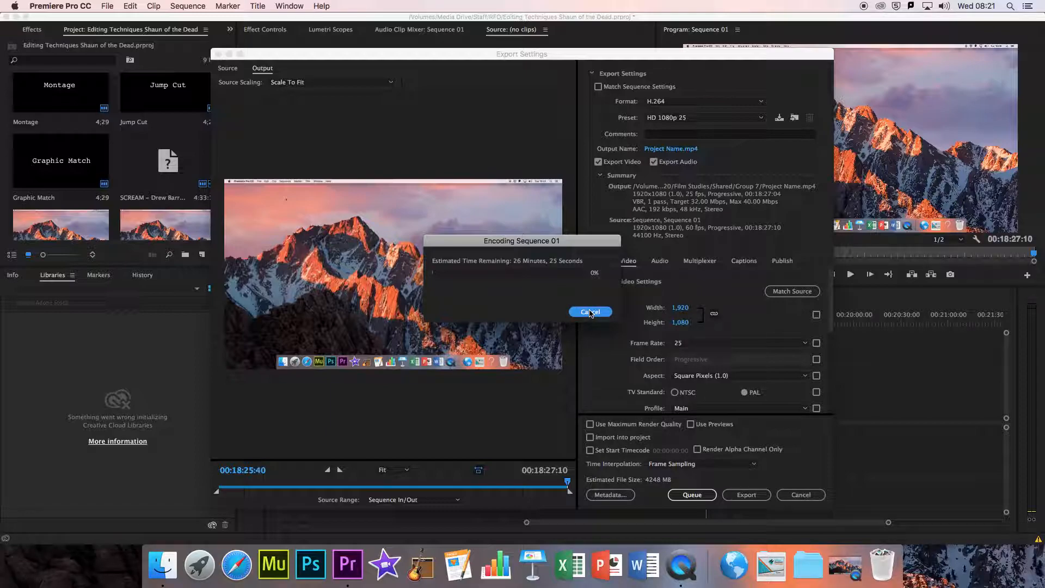
pyautogui.click(801, 495)
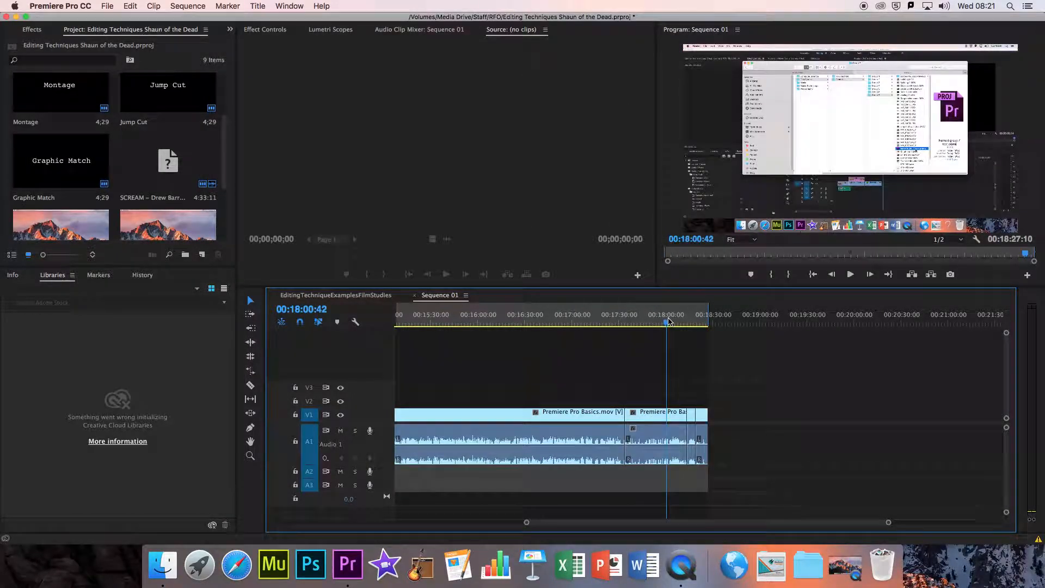
# Step: Mark a short export range from 00:18:00:42 to 00:18:06:36 and open the media export settings for it
pyautogui.click(676, 321)
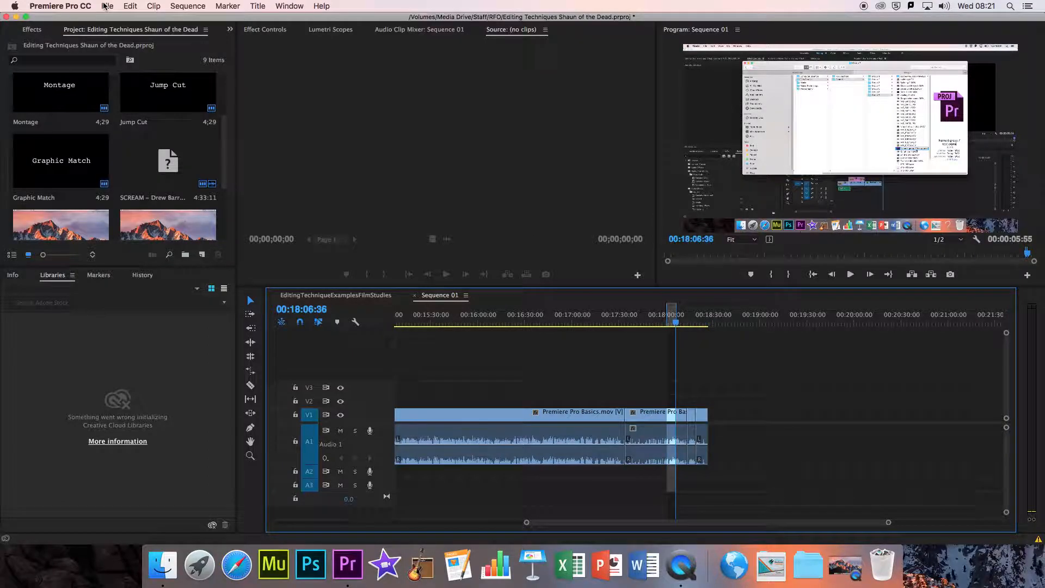
pyautogui.click(105, 6)
pyautogui.click(250, 272)
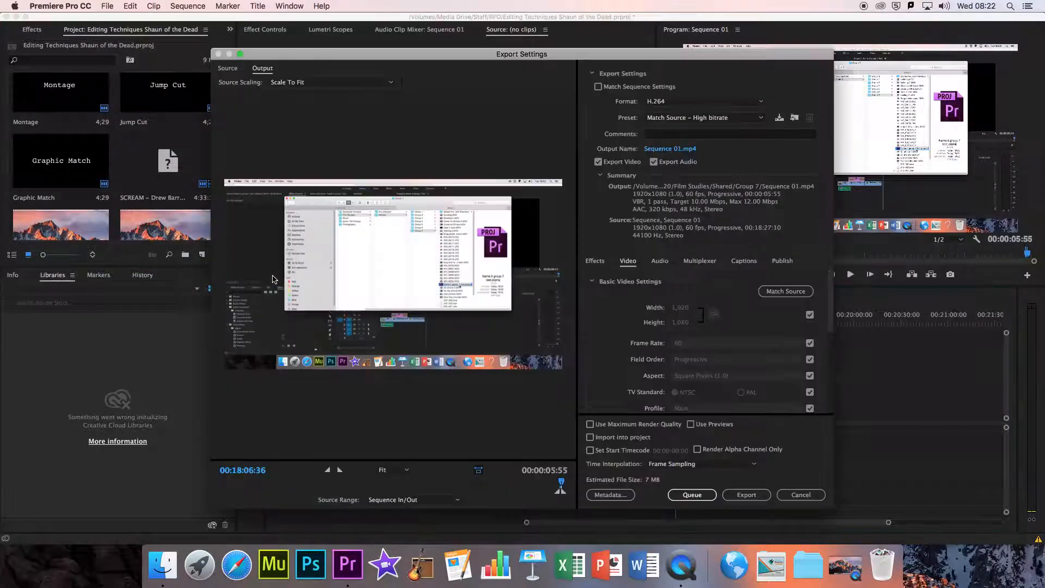
# Step: Name the short export's output file Project Name and save it in the Group 7 folder
pyautogui.click(670, 148)
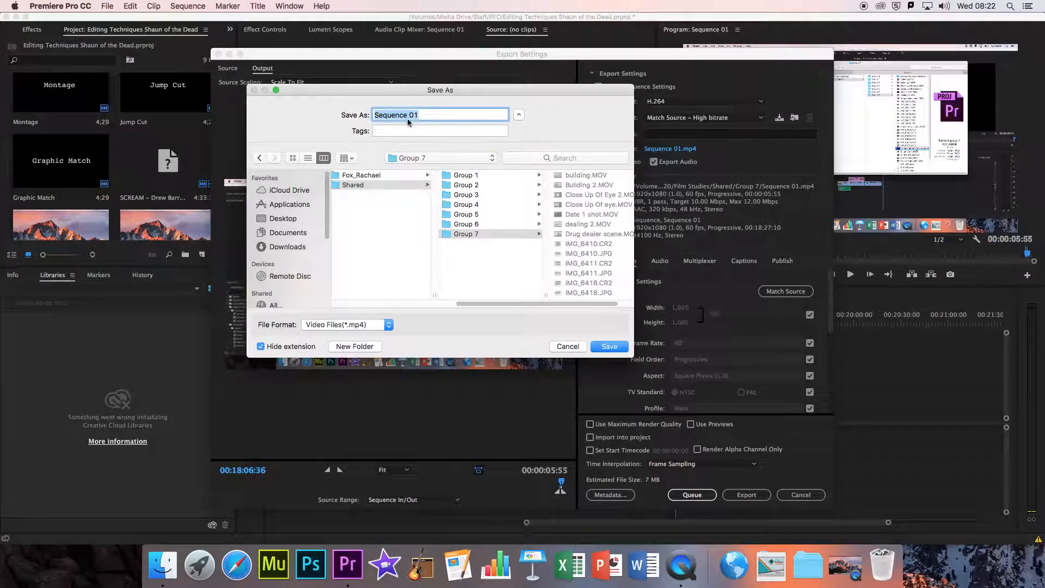
pyautogui.write('Project Name')
pyautogui.click(609, 346)
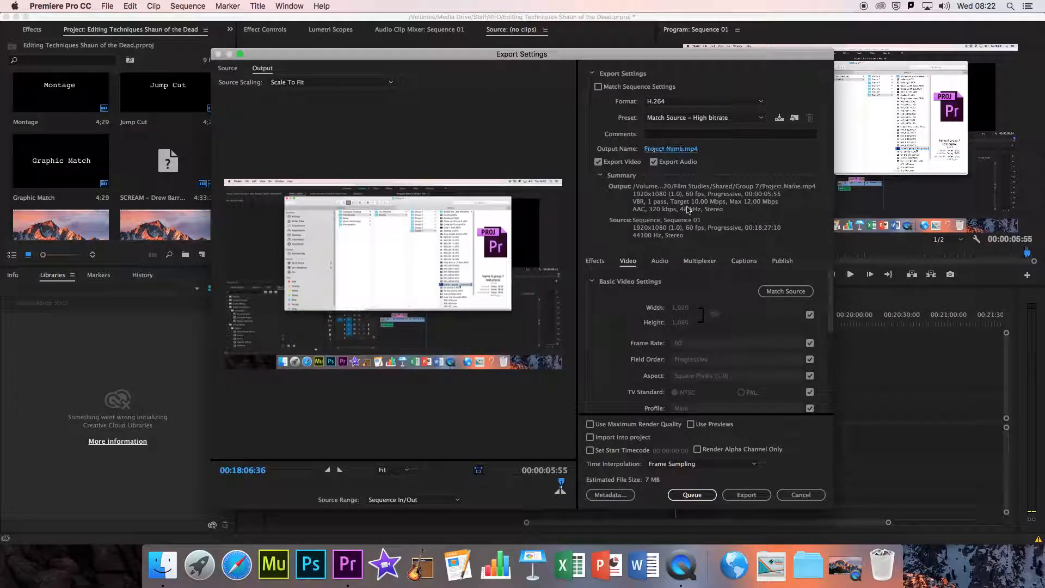
# Step: Apply the HD 1080p 25 preset and export the marked range immediately
pyautogui.click(706, 118)
pyautogui.moveTo(746, 536)
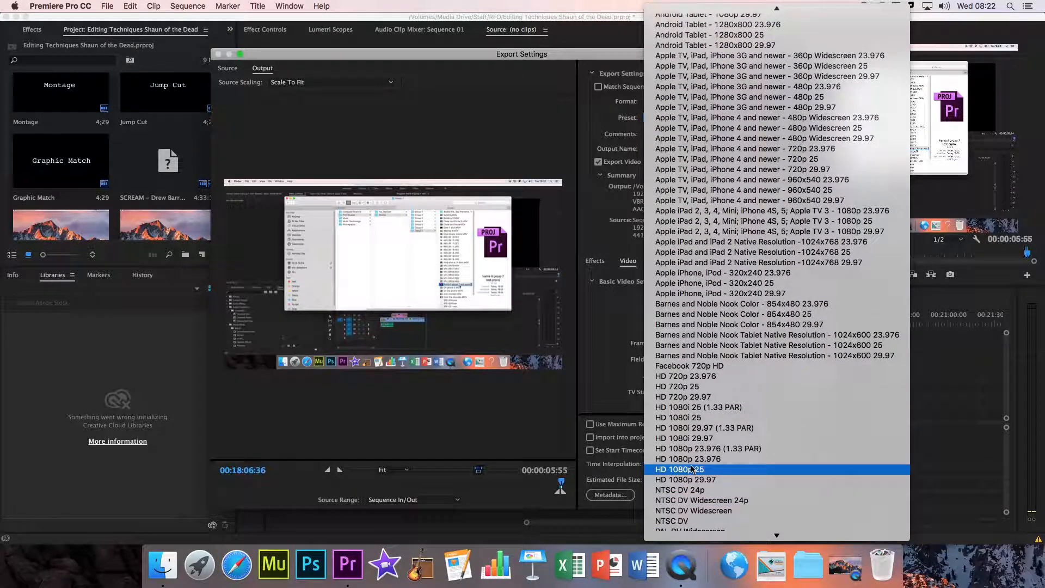
pyautogui.click(696, 469)
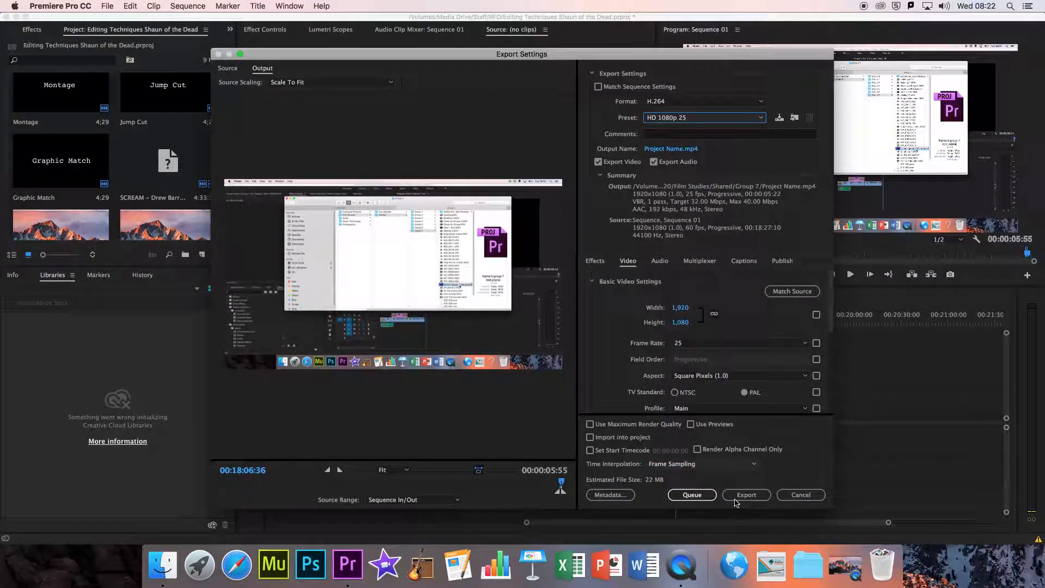
pyautogui.click(745, 497)
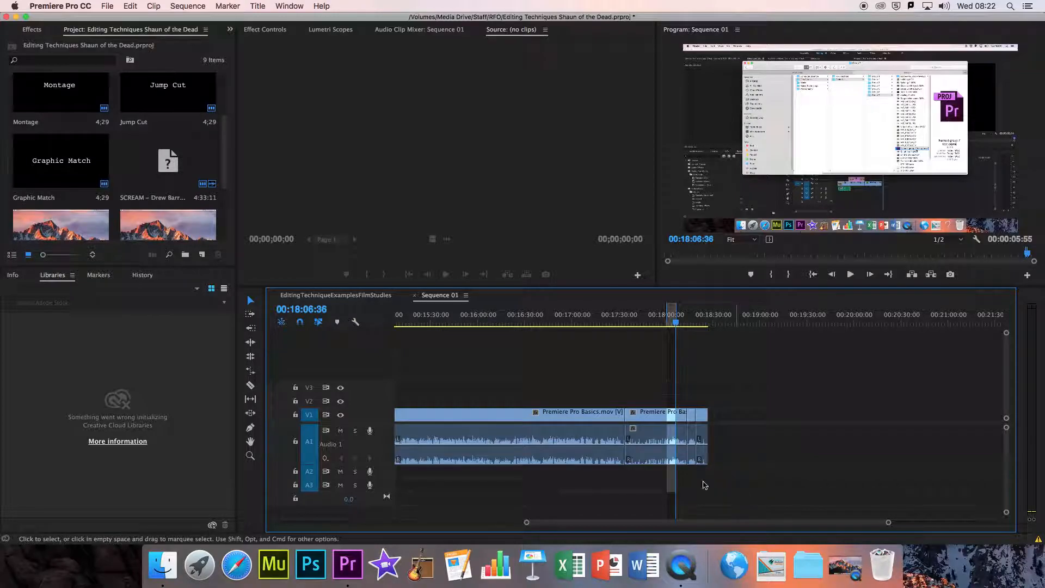
# Step: Switch to Finder and browse the shared Media Drive in column view to the Group 7 folder under 2020, Film Studies, Shared
pyautogui.click(173, 566)
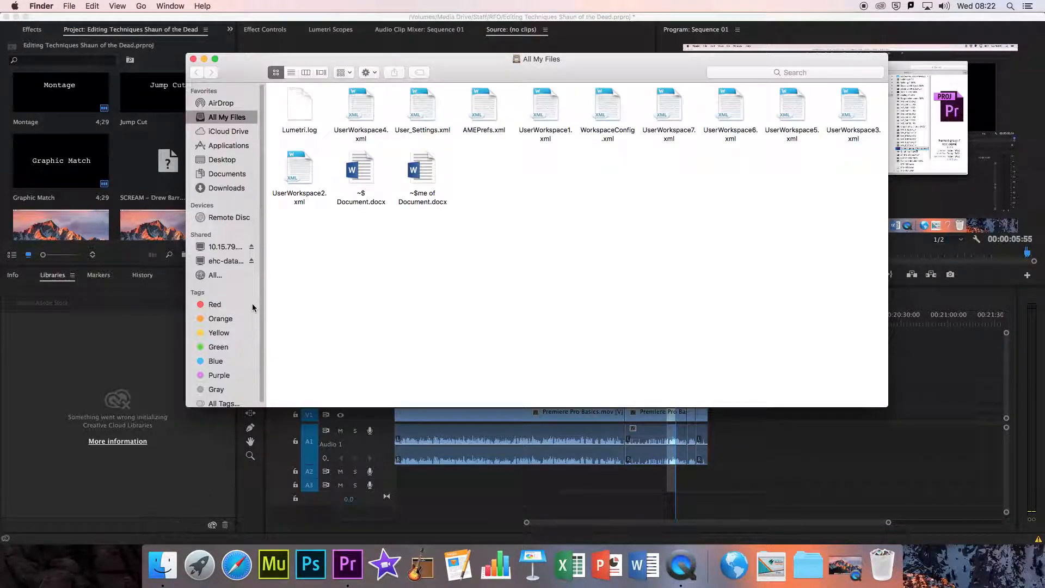
pyautogui.click(219, 247)
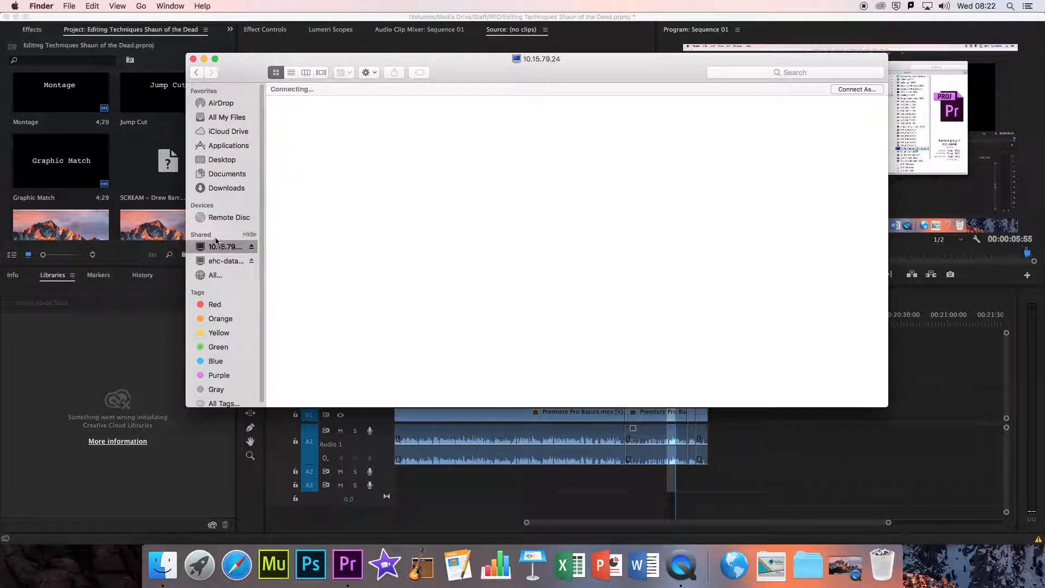
pyautogui.doubleClick(302, 122)
pyautogui.click(305, 73)
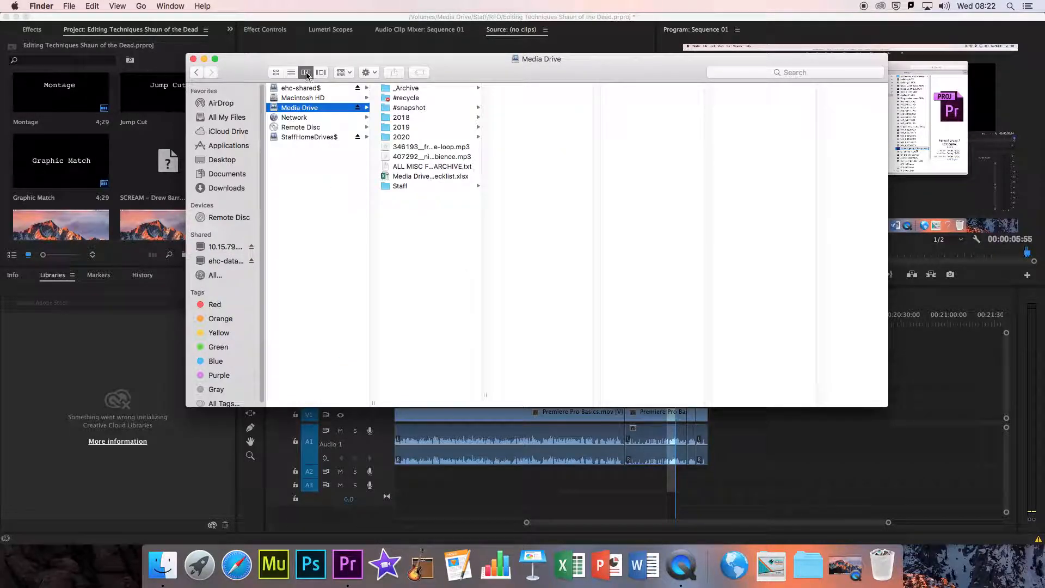
pyautogui.click(401, 137)
pyautogui.click(523, 98)
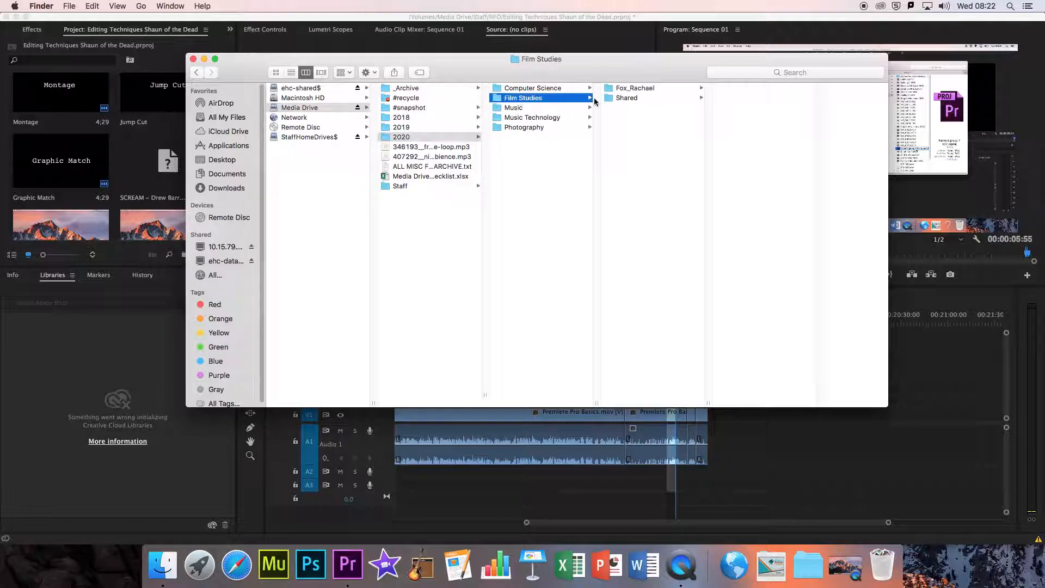
pyautogui.click(626, 98)
pyautogui.click(757, 148)
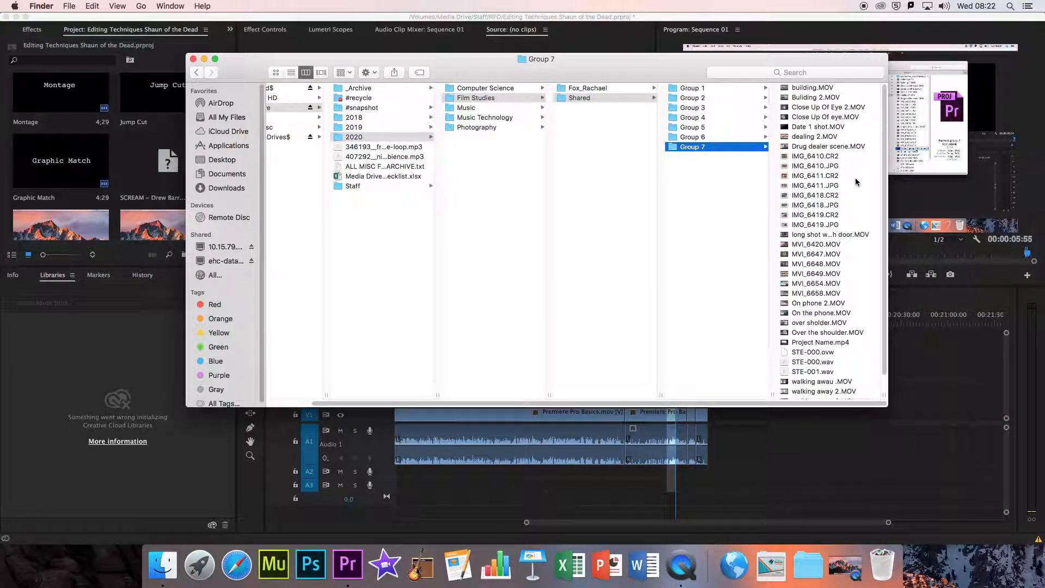
# Step: Select Project Name.mp4 in the Group 7 folder and preview the exported video with Quick Look
pyautogui.scroll(-1, 856, 182)
pyautogui.click(837, 329)
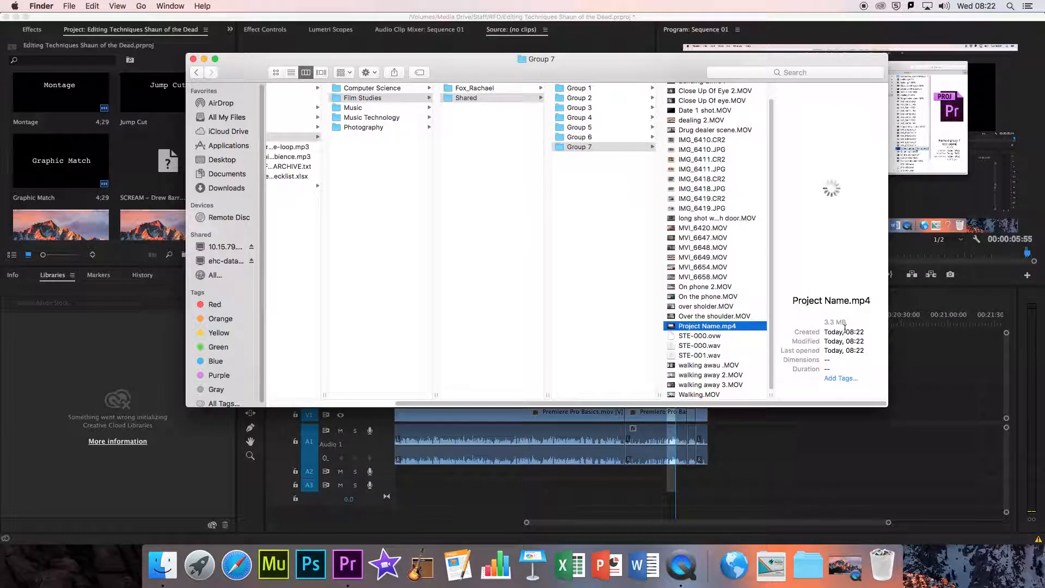
pyautogui.press('space')
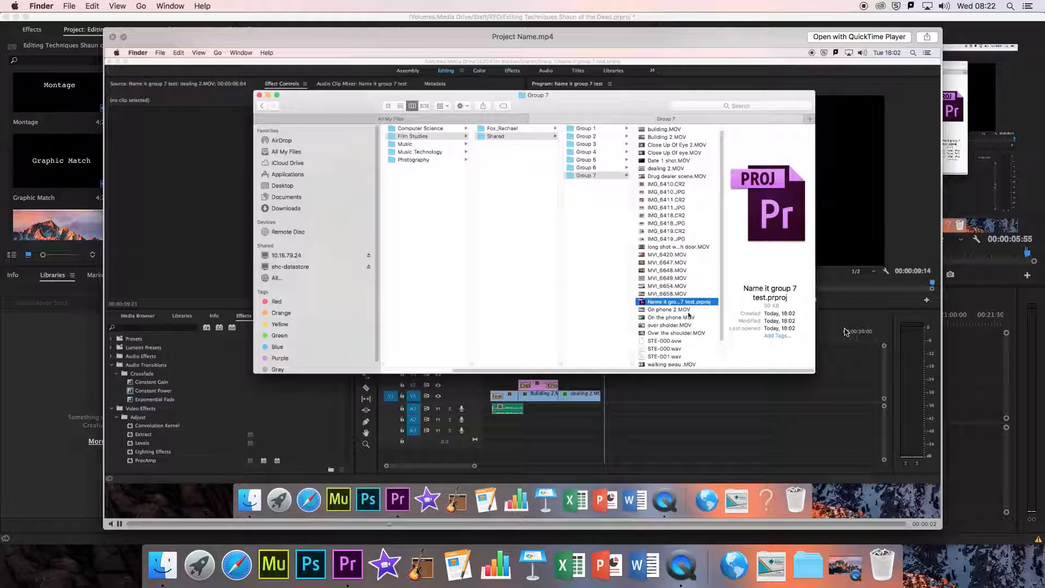
pyautogui.press('space')
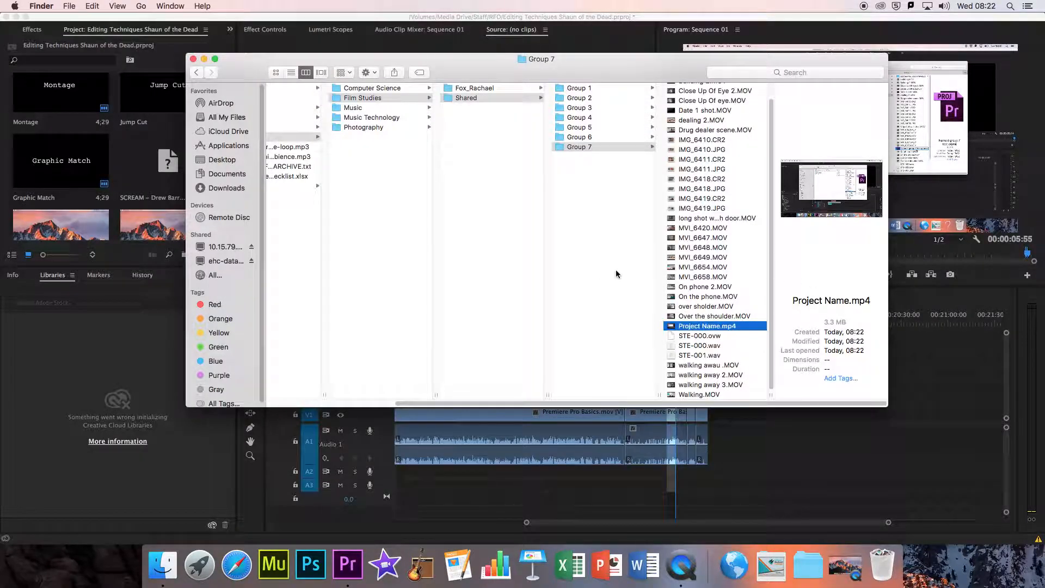
# Step: Close the Finder window, switch back to Premiere Pro and save the project
pyautogui.click(579, 250)
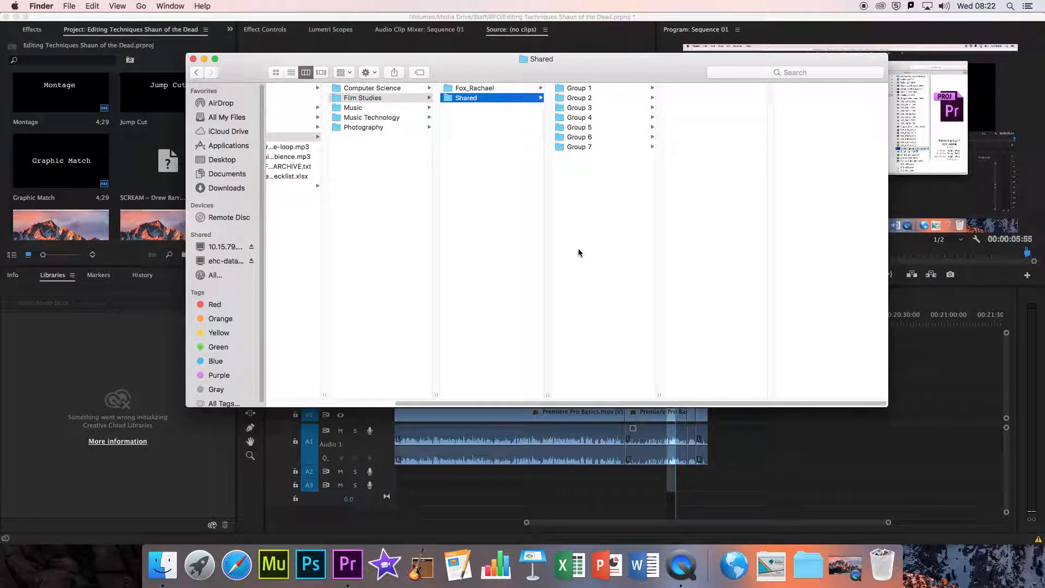
pyautogui.click(194, 59)
pyautogui.click(102, 23)
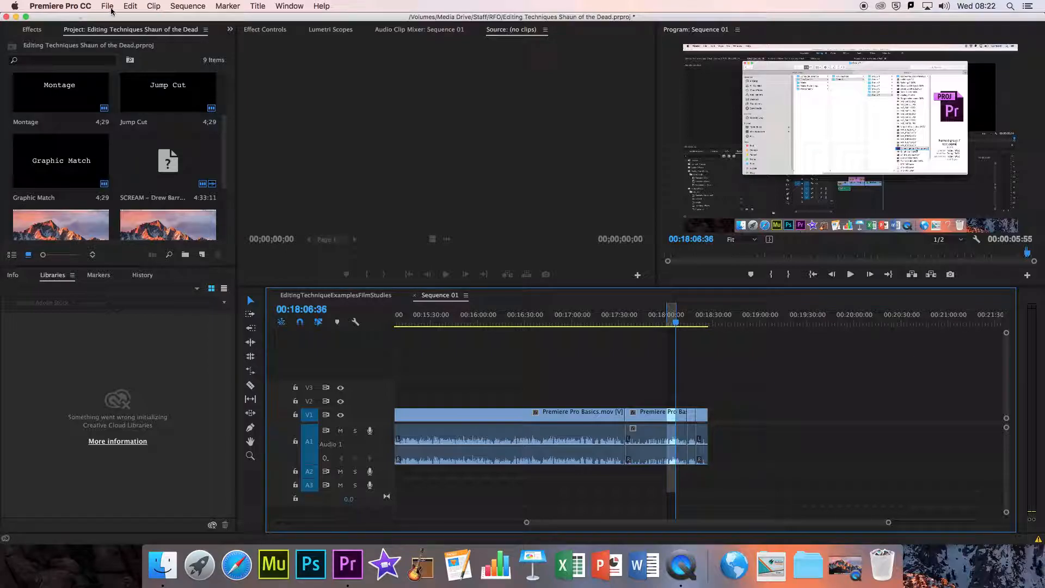
pyautogui.click(108, 6)
pyautogui.click(140, 103)
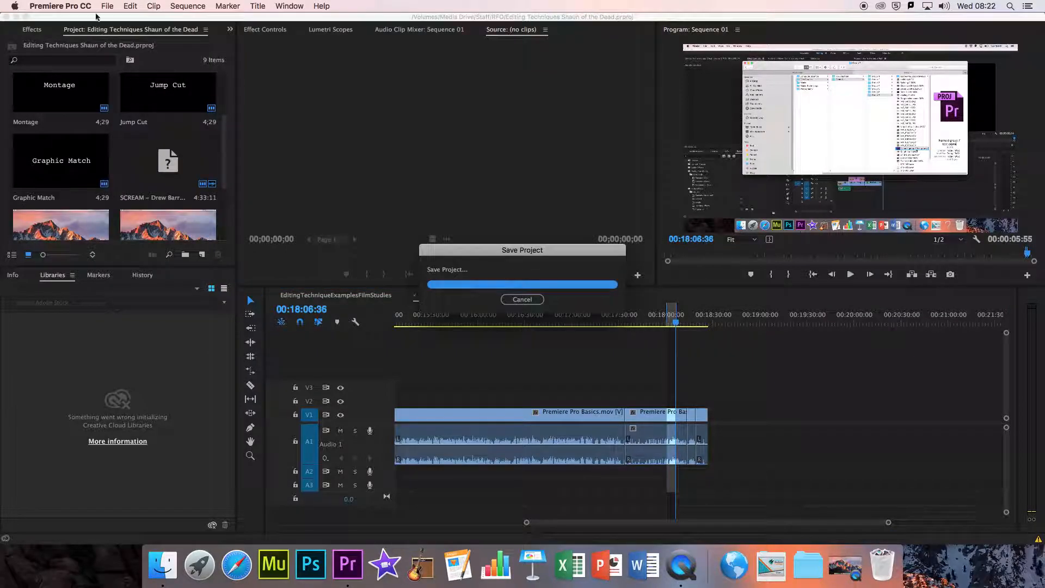